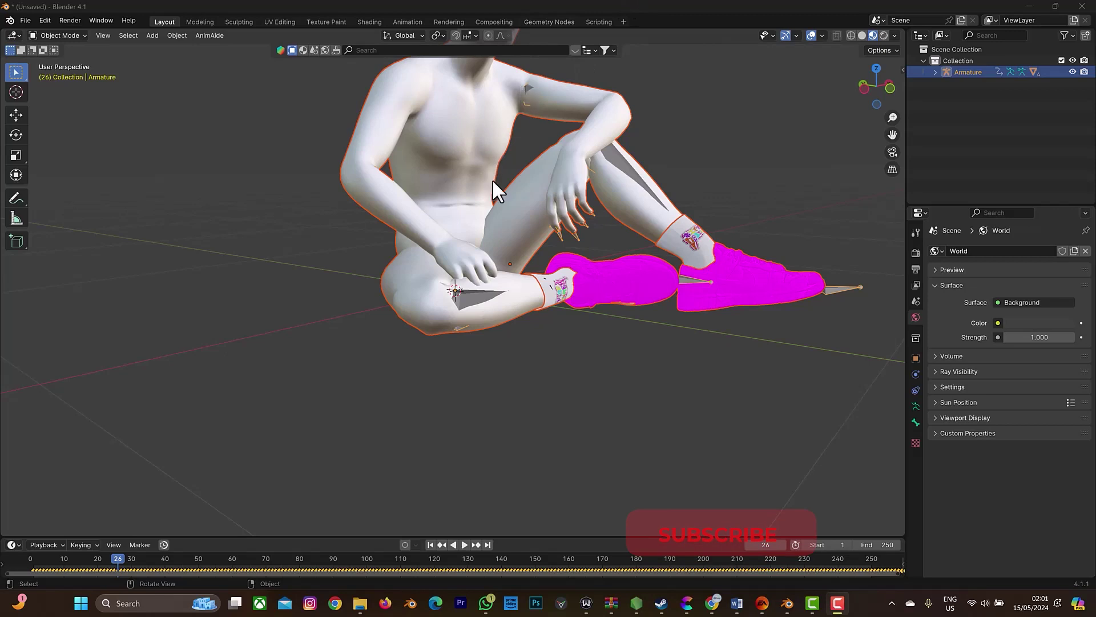
scroll(505, 298, "up", 2)
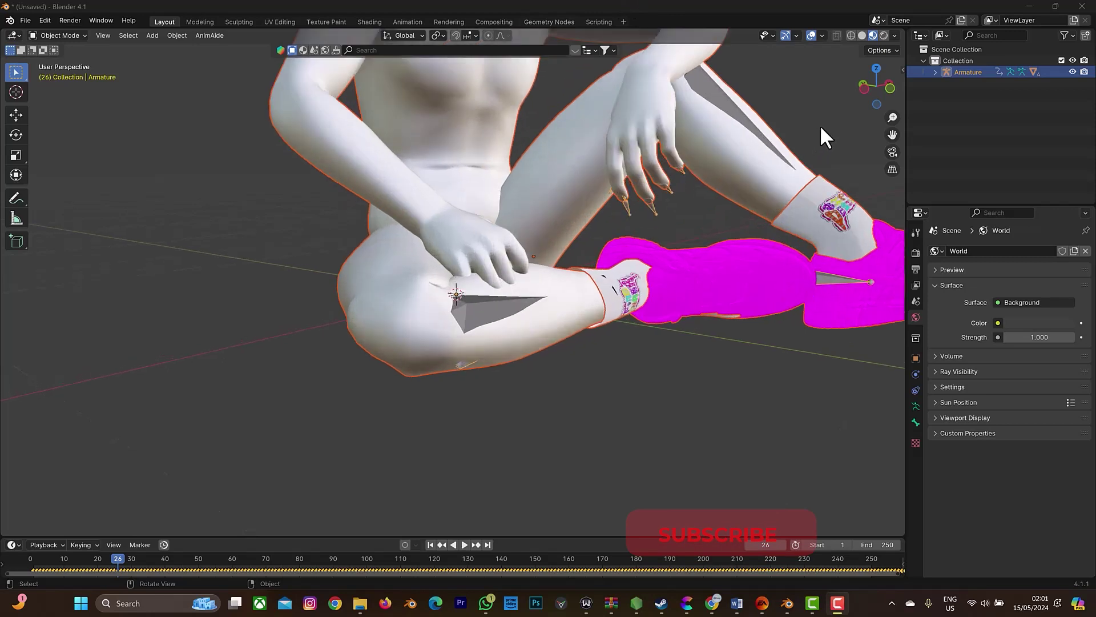
Lower the Mixamo Sitting Idle Character Arm-Space from 50 to 29
left_click_drag(892, 136, 889, 137)
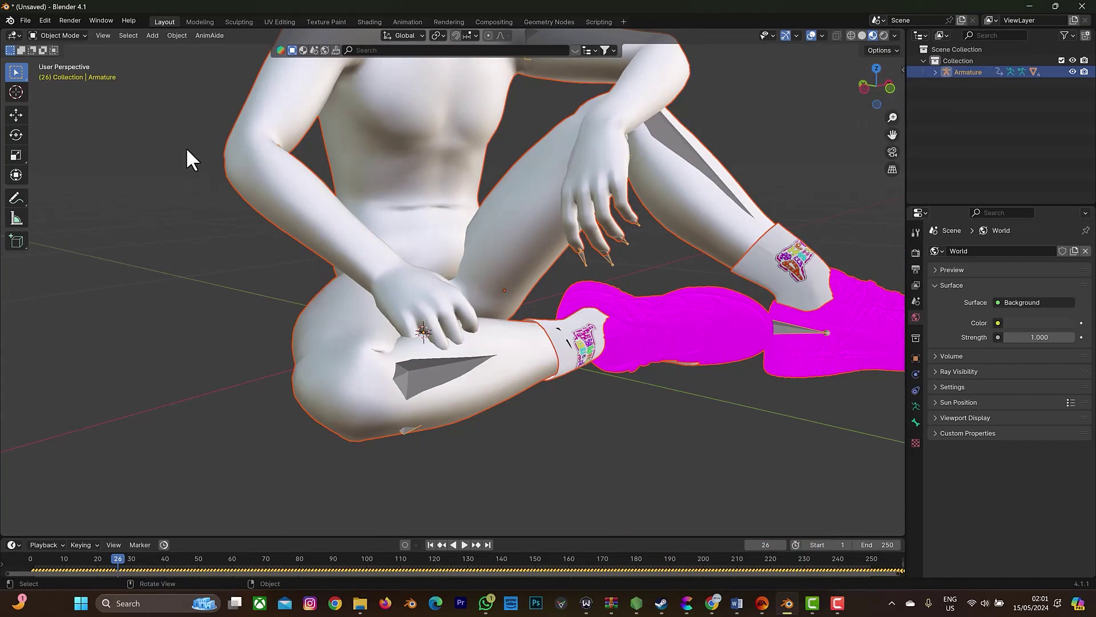
left_click(715, 607)
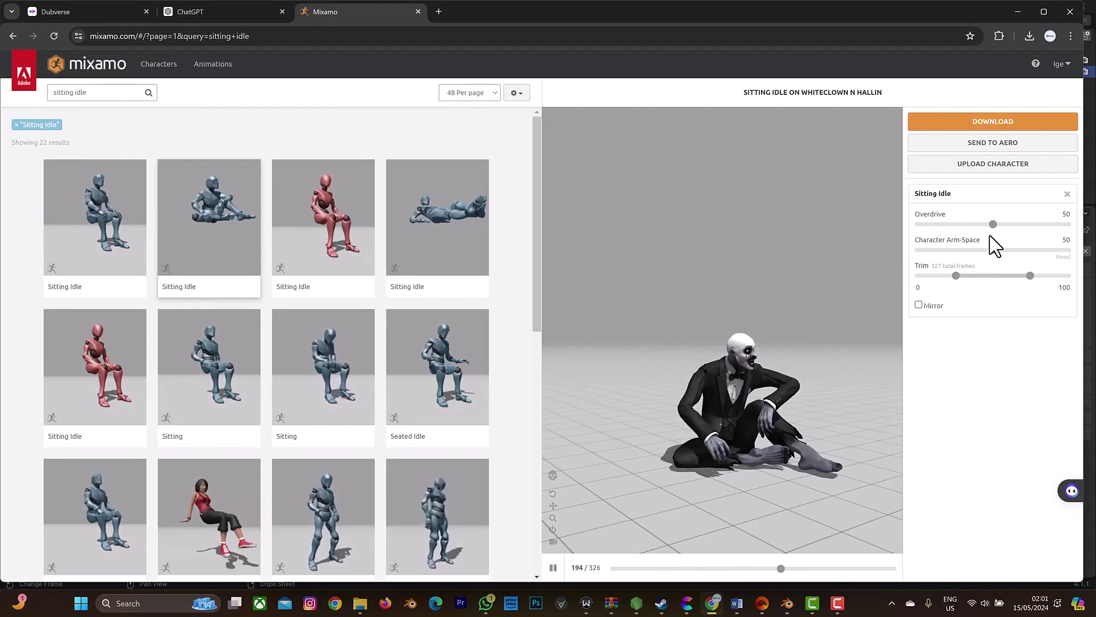
left_click_drag(990, 249, 967, 256)
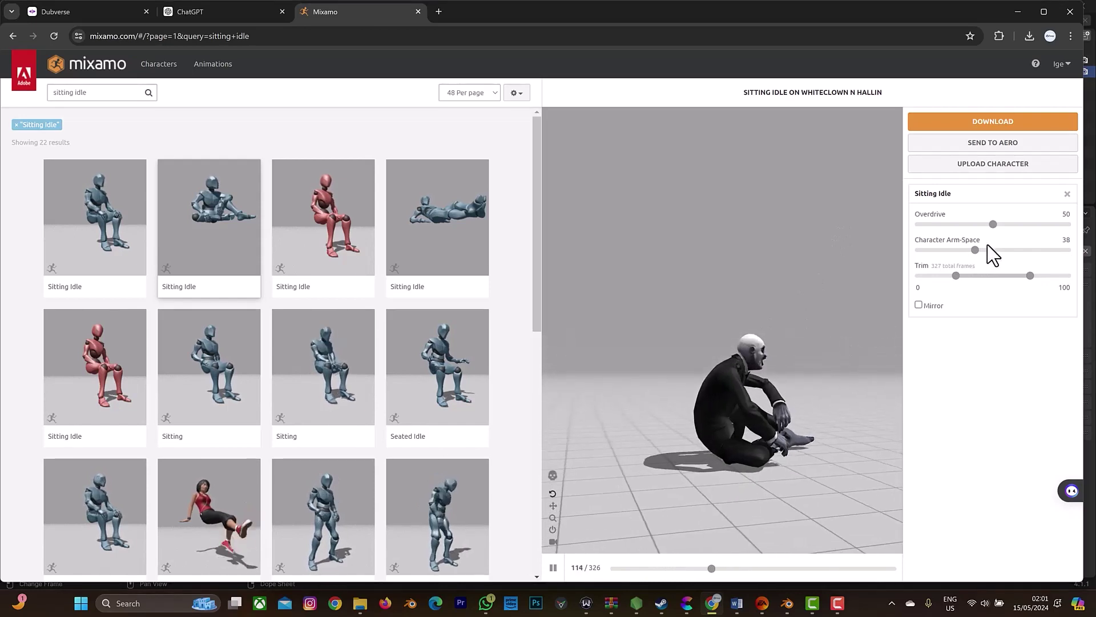
left_click_drag(978, 251, 961, 250)
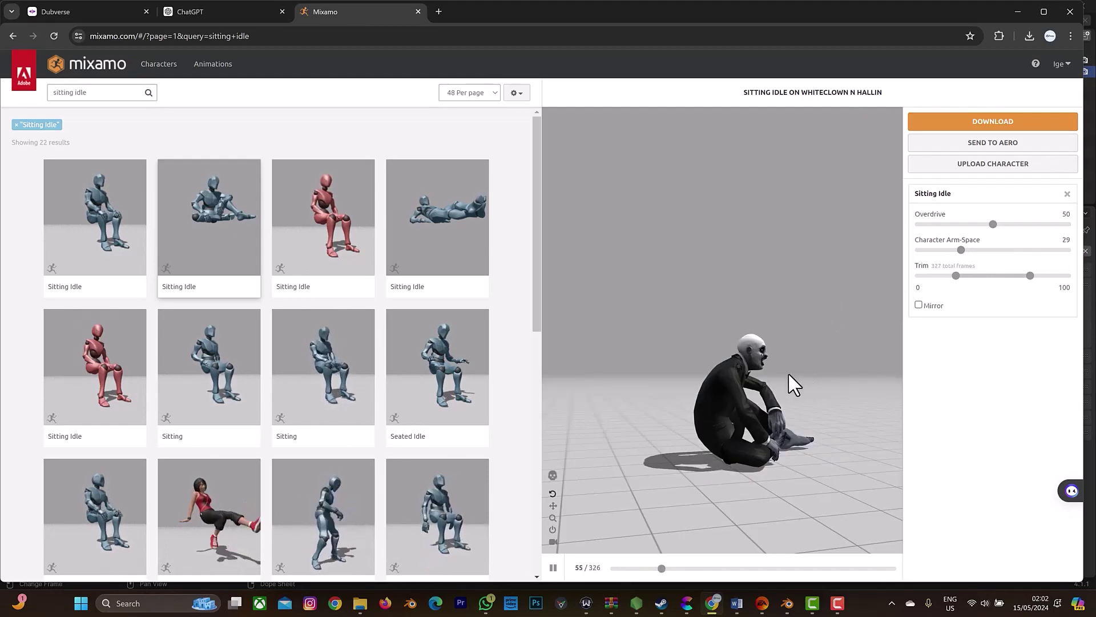
Orbit the Mixamo preview to check the pose from below, front and side, then return to Blender
left_click_drag(776, 358, 785, 333)
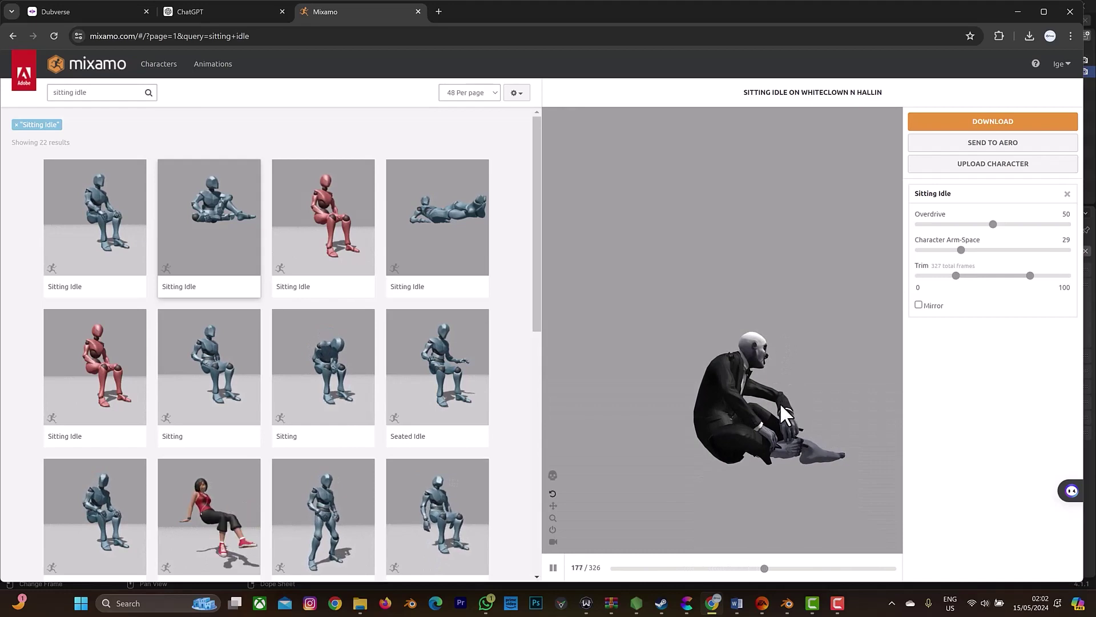
left_click_drag(805, 391, 716, 418)
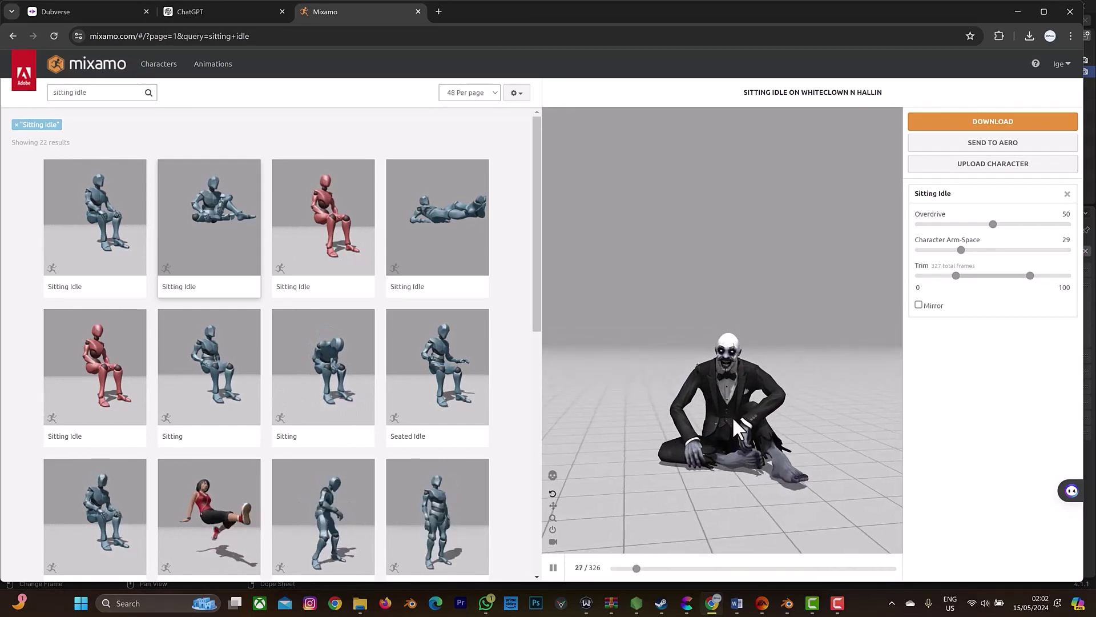
left_click_drag(748, 425, 794, 422)
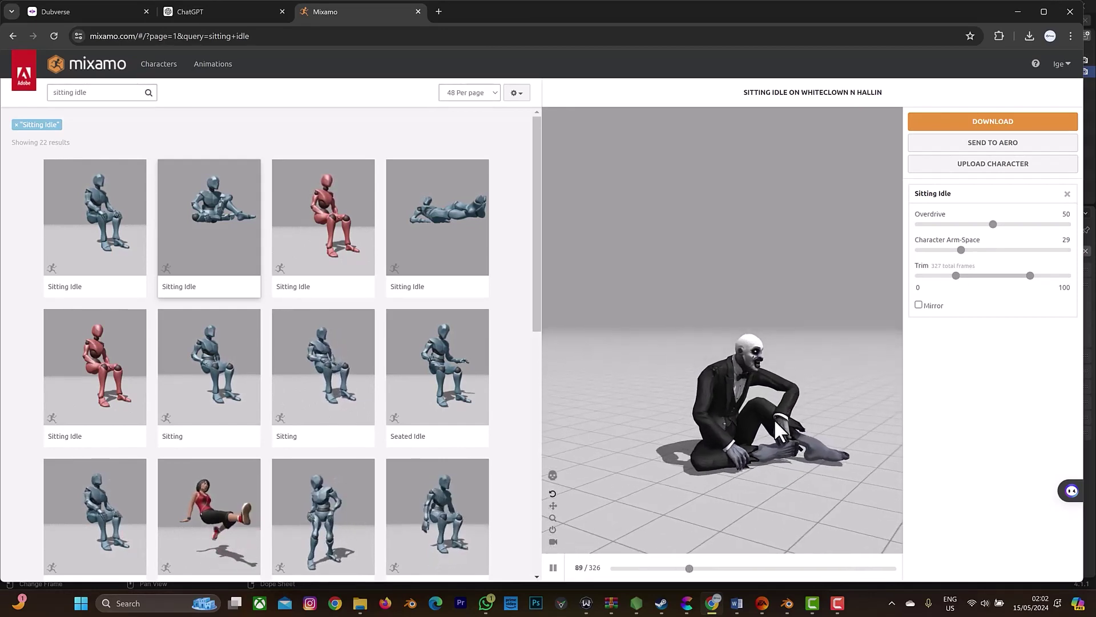
left_click(1019, 11)
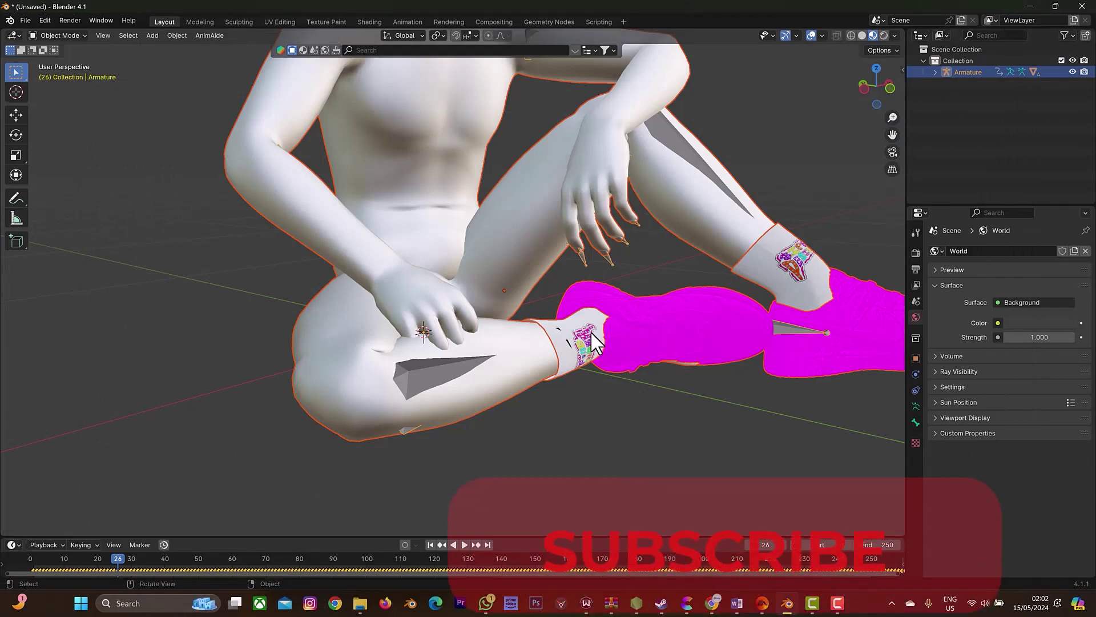
Deselect the mesh and enable In Front in the armature's Viewport Display settings
left_click(450, 370)
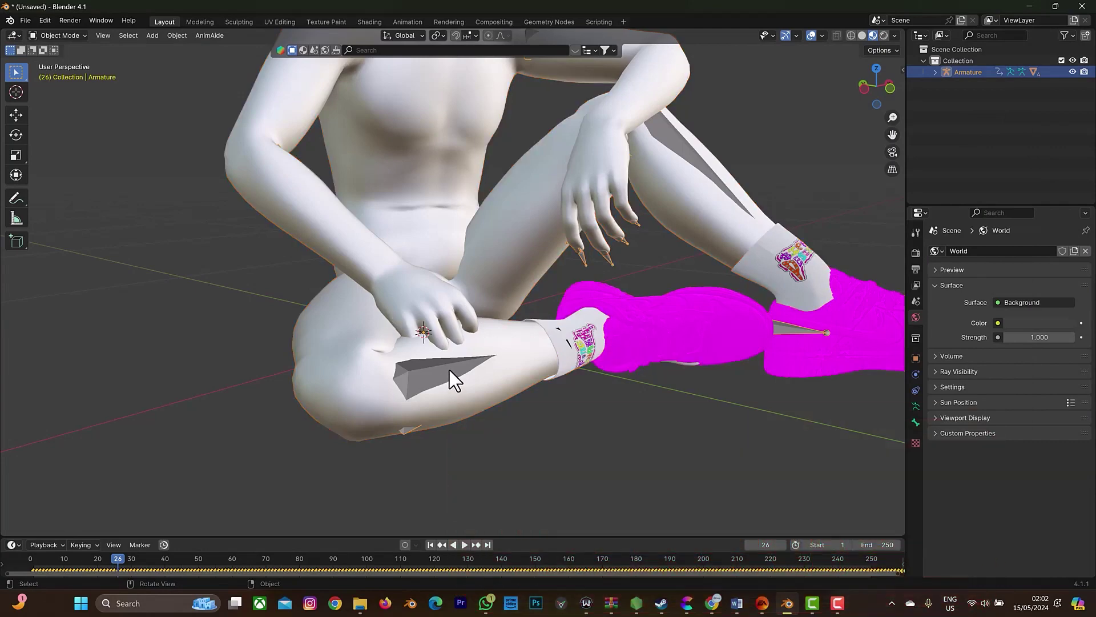
left_click(916, 405)
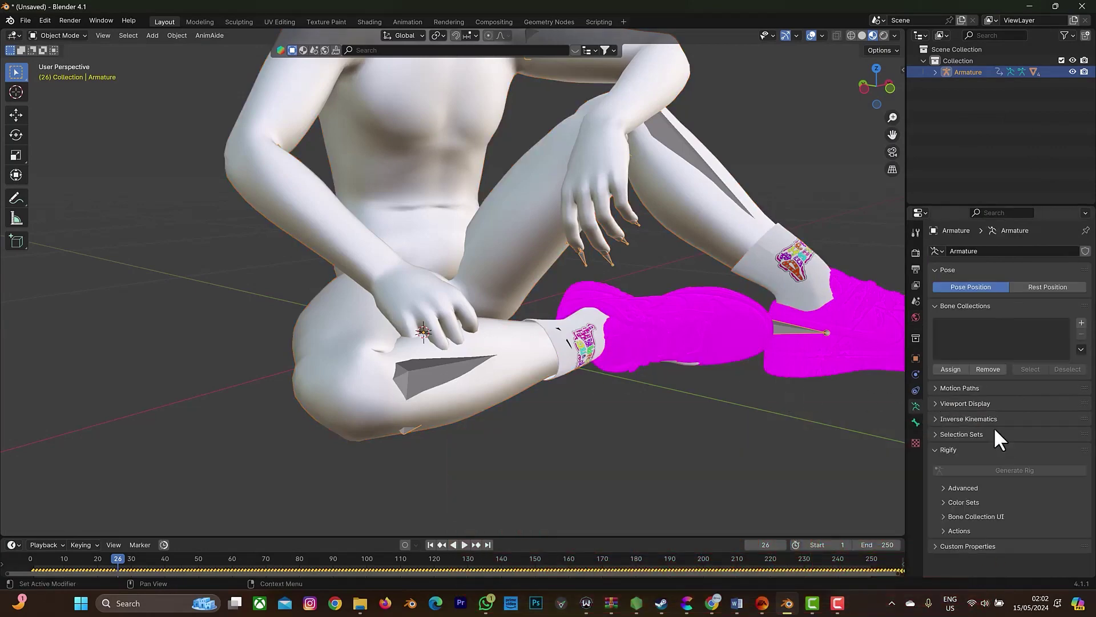
left_click(936, 405)
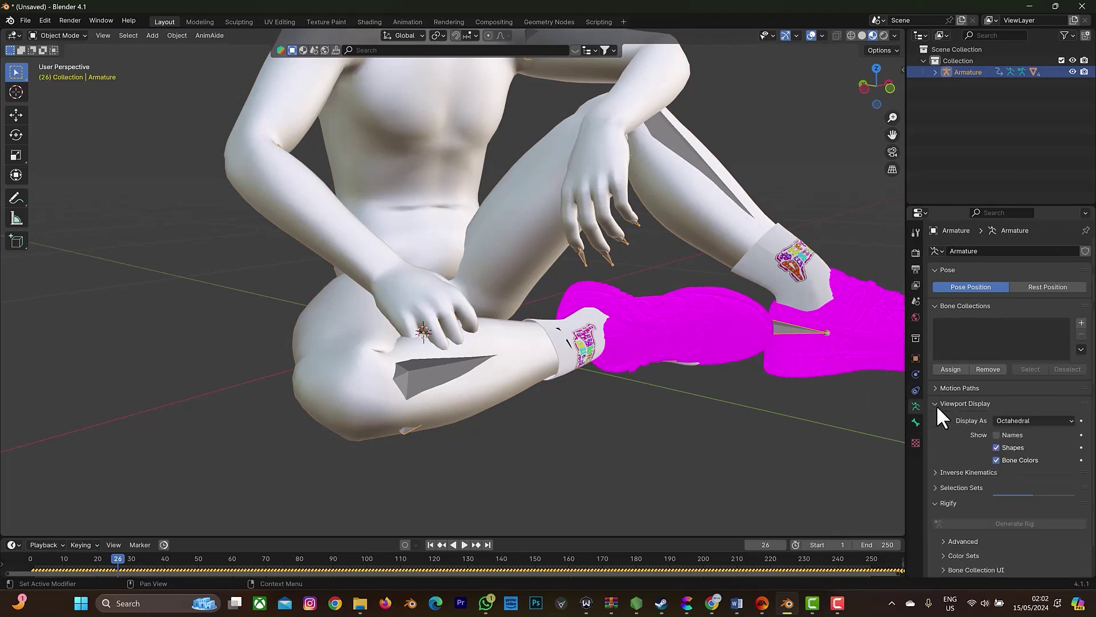
left_click(997, 472)
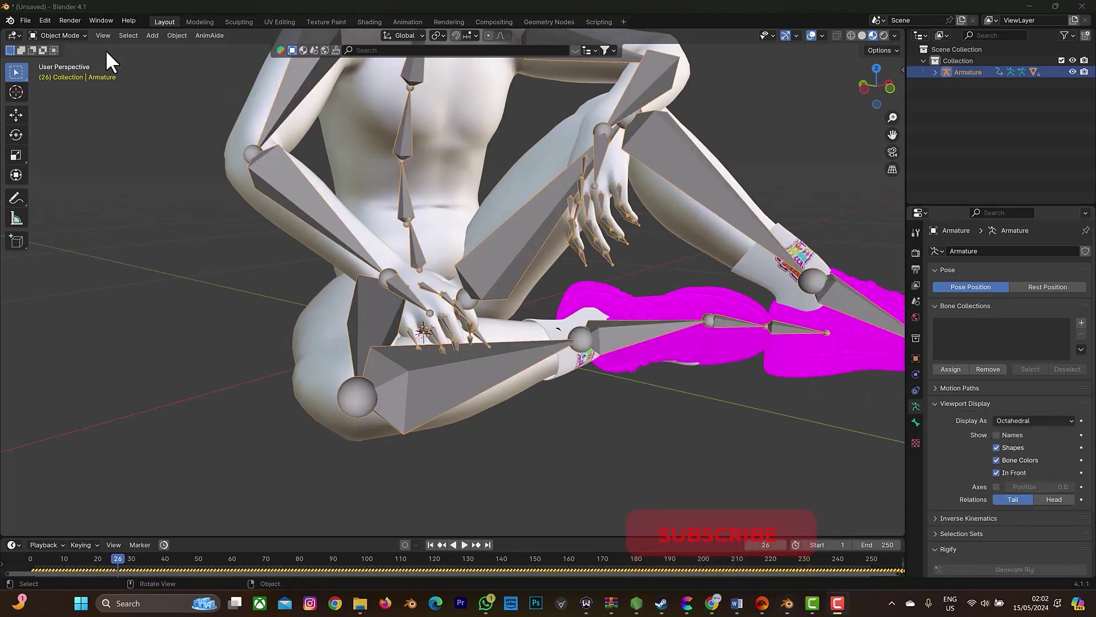
Switch the armature to Pose Mode with all bones deselected
left_click(62, 38)
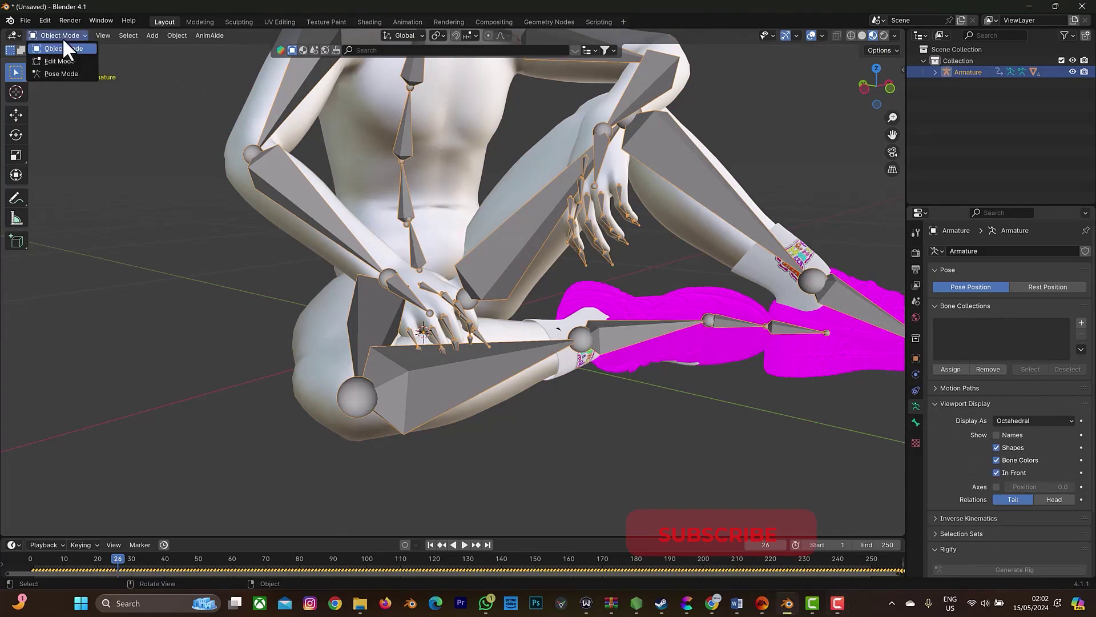
left_click(66, 71)
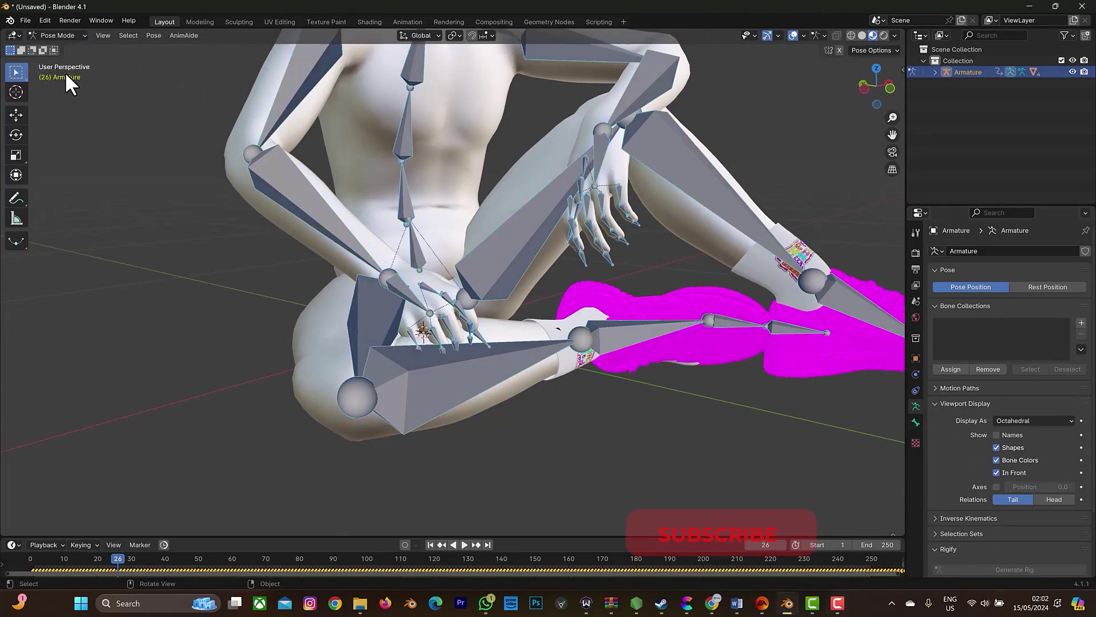
left_click(606, 410)
Enlarge the timeline and select the right hand bone to show its keyframes
left_click_drag(864, 89, 866, 90)
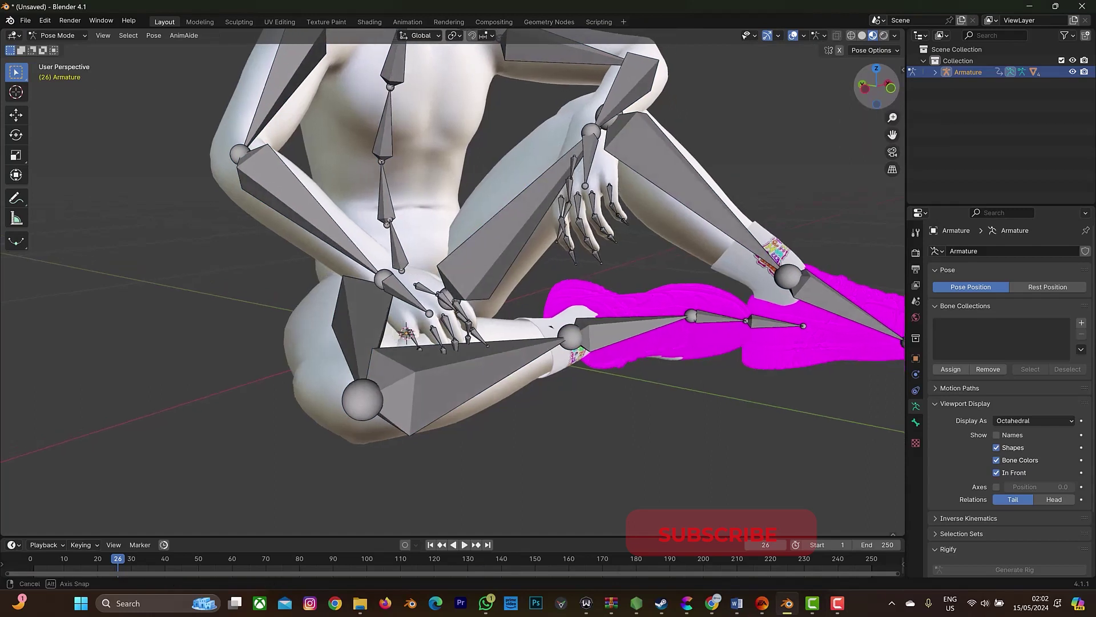
left_click_drag(630, 536, 637, 474)
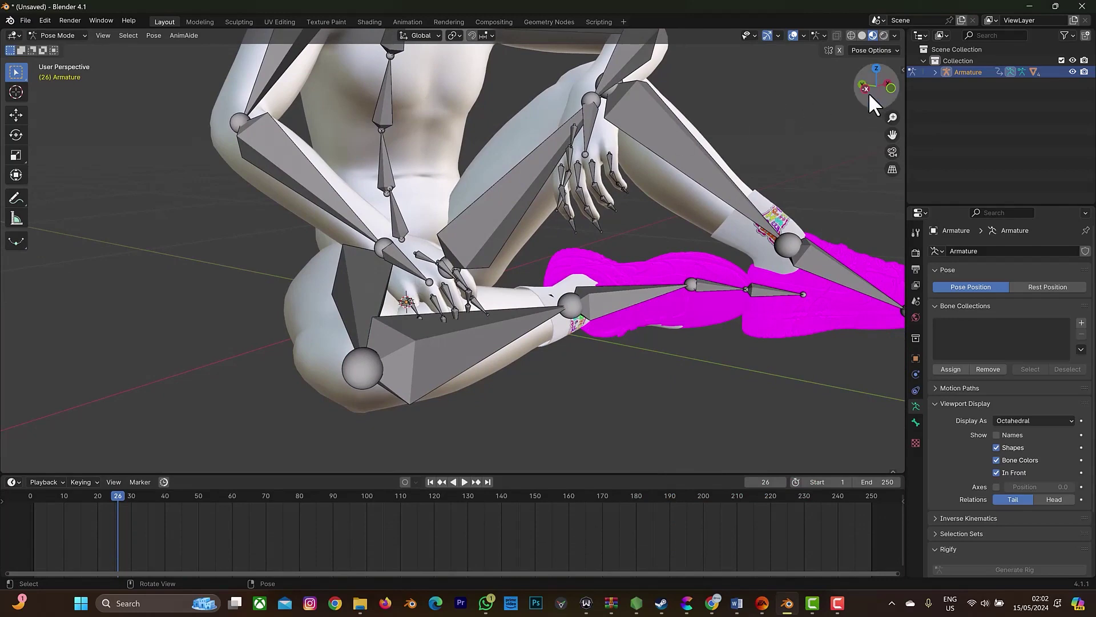
left_click_drag(868, 89, 781, 123)
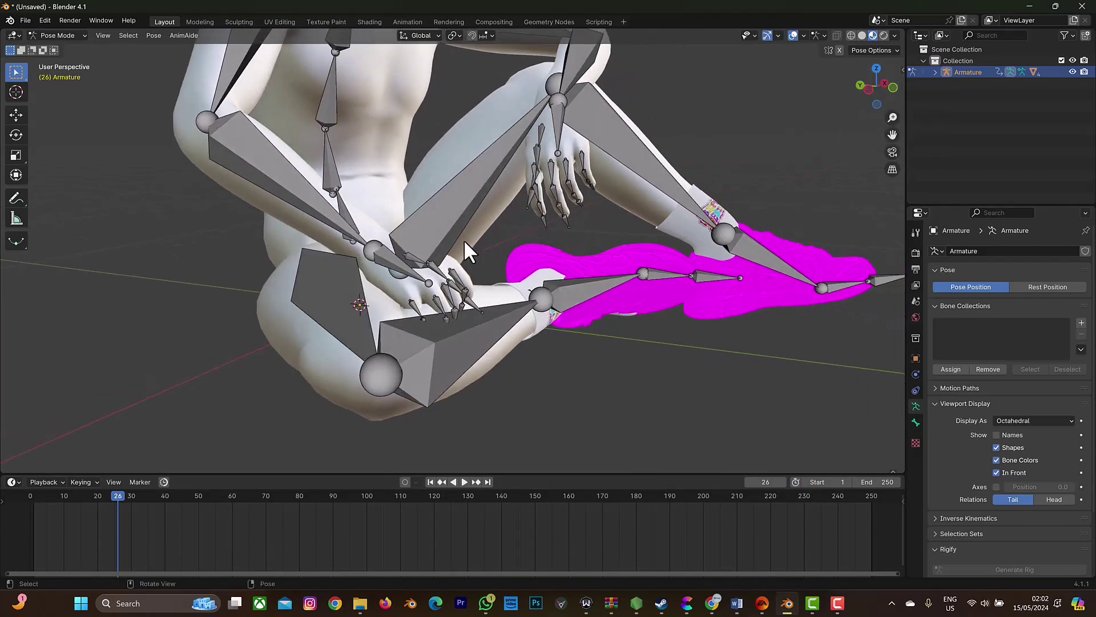
left_click(392, 259)
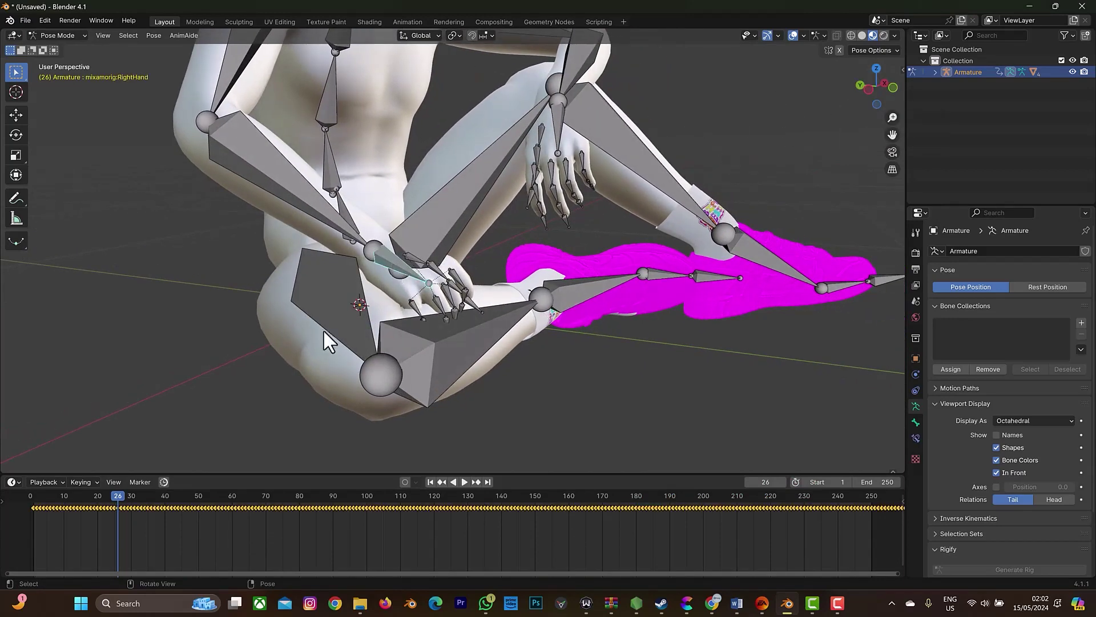
left_click(47, 481)
Turn the timeline into a Graph Editor showing only mixamorig:RightHand's W Quaternion Rotation curve
left_click(19, 486)
left_click(19, 480)
left_click(167, 392)
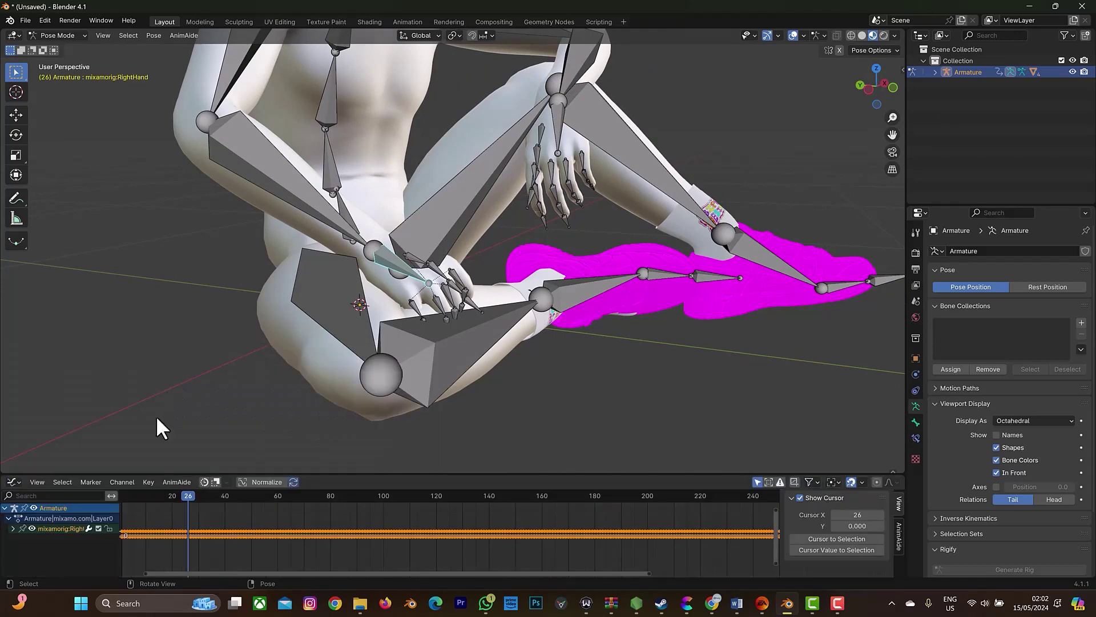
left_click(12, 528)
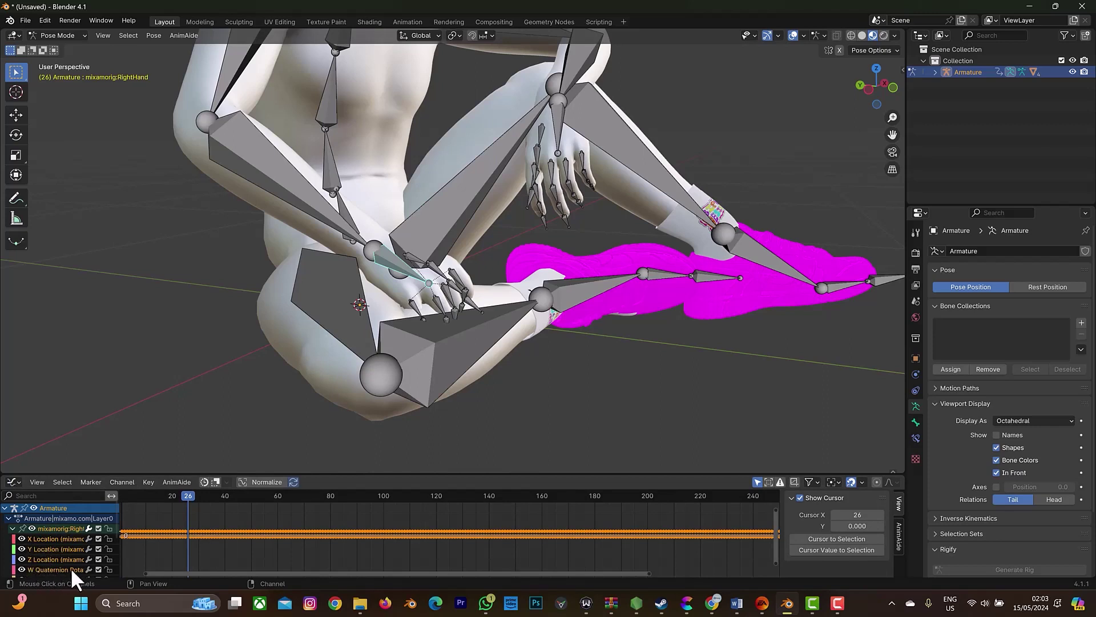
scroll(37, 546, "down", 2)
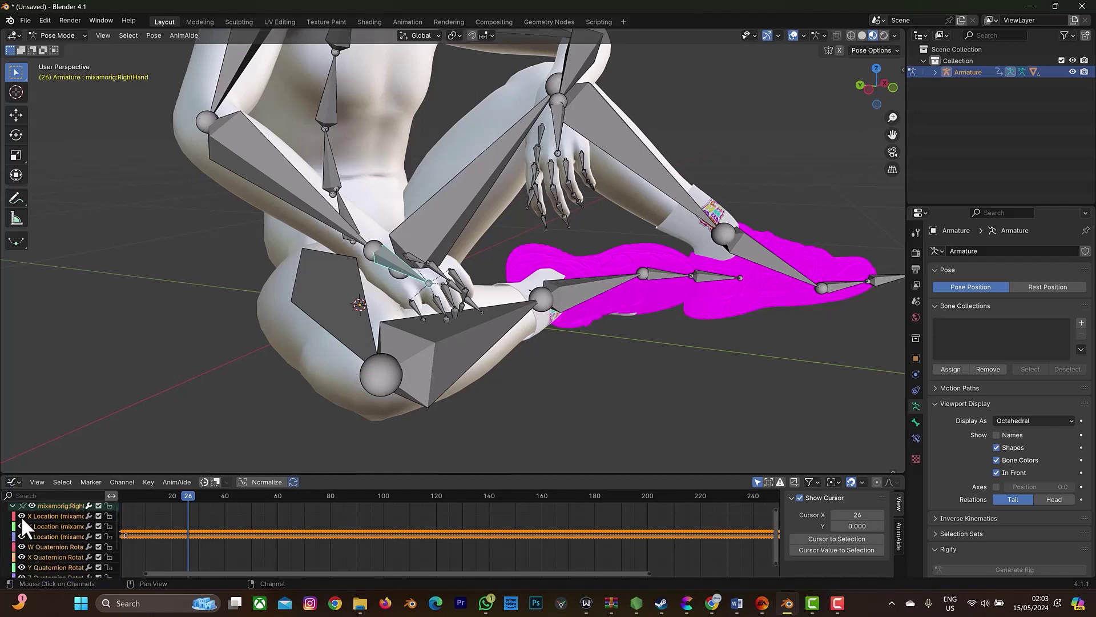
left_click_drag(21, 515, 19, 574)
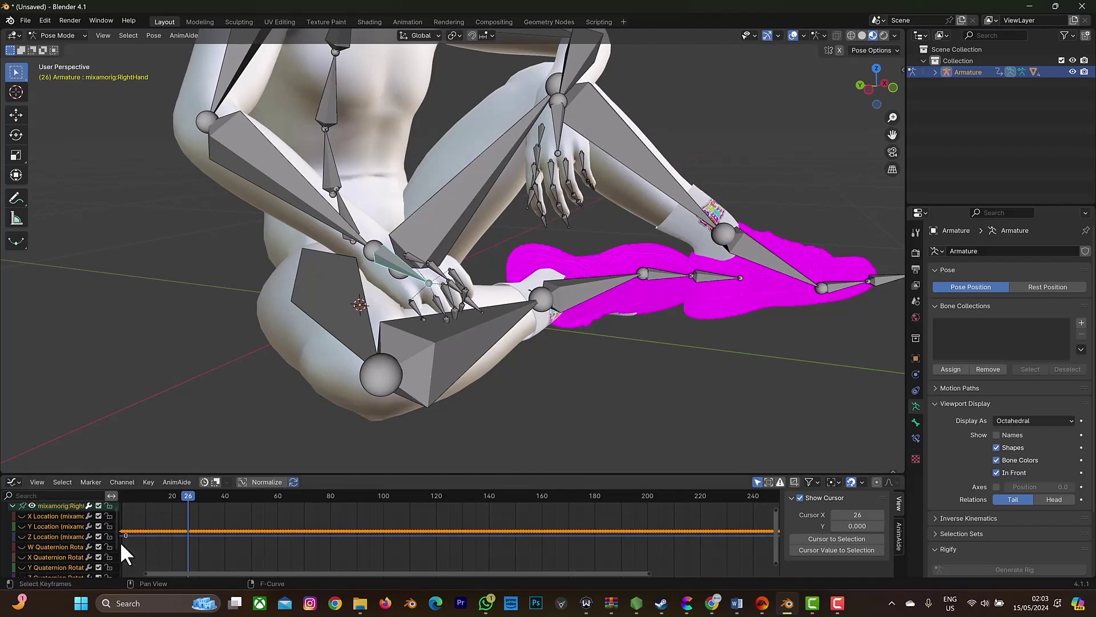
scroll(70, 553, "down", 3)
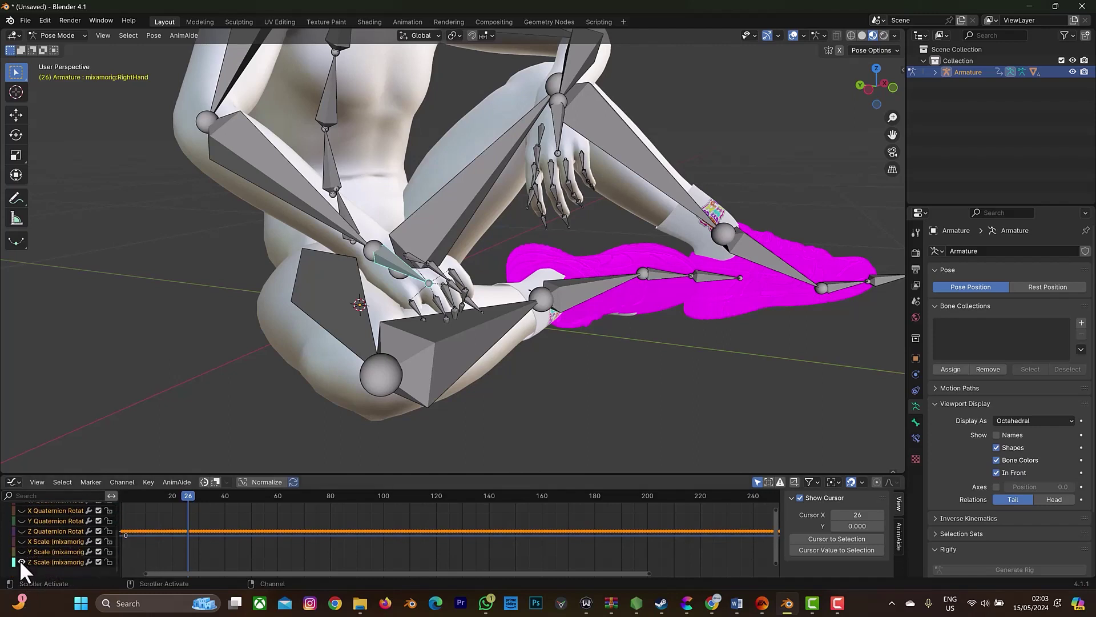
left_click_drag(22, 542, 19, 565)
scroll(34, 543, "up", 3)
scroll(33, 542, "up", 2)
left_click(21, 544)
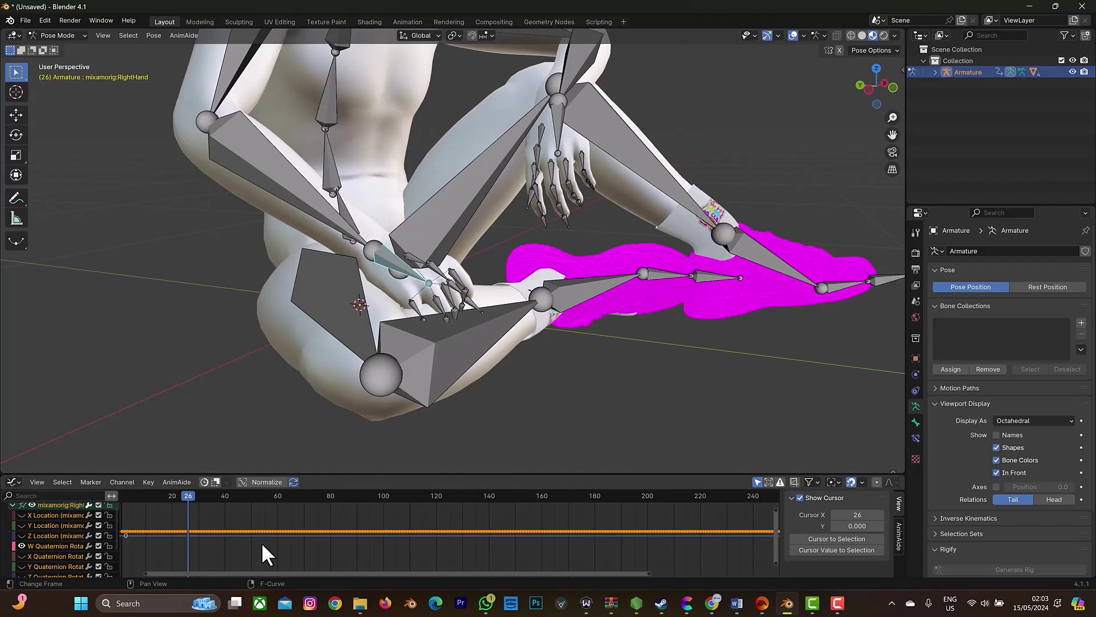
Shift the W Quaternion curve along Y to lift the intersecting fingers above the thigh
key("g")
key("y")
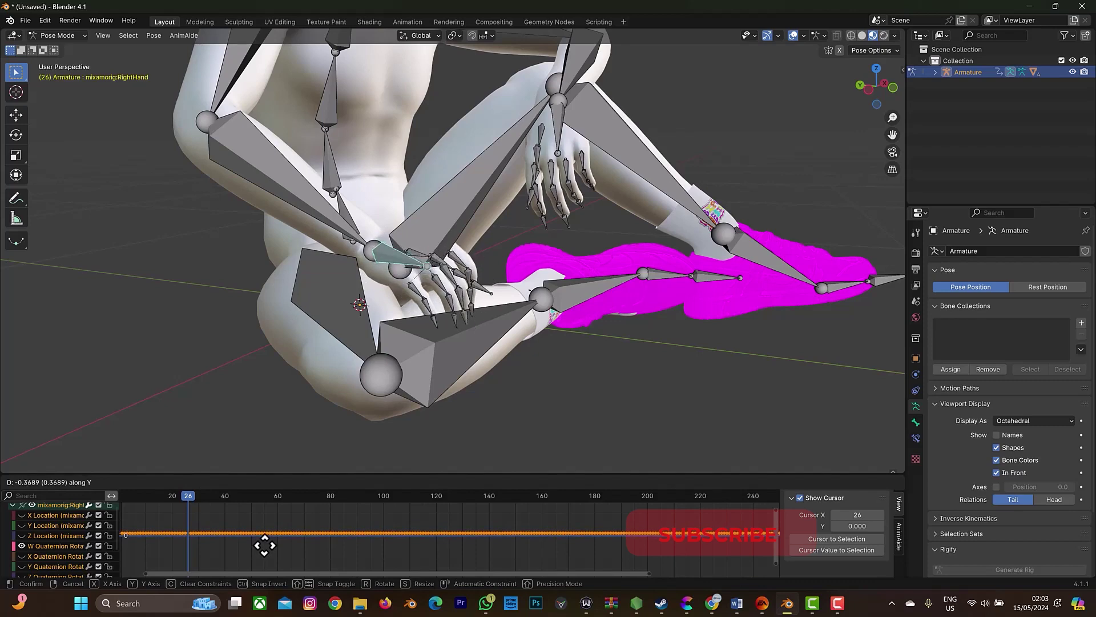
left_click(264, 545)
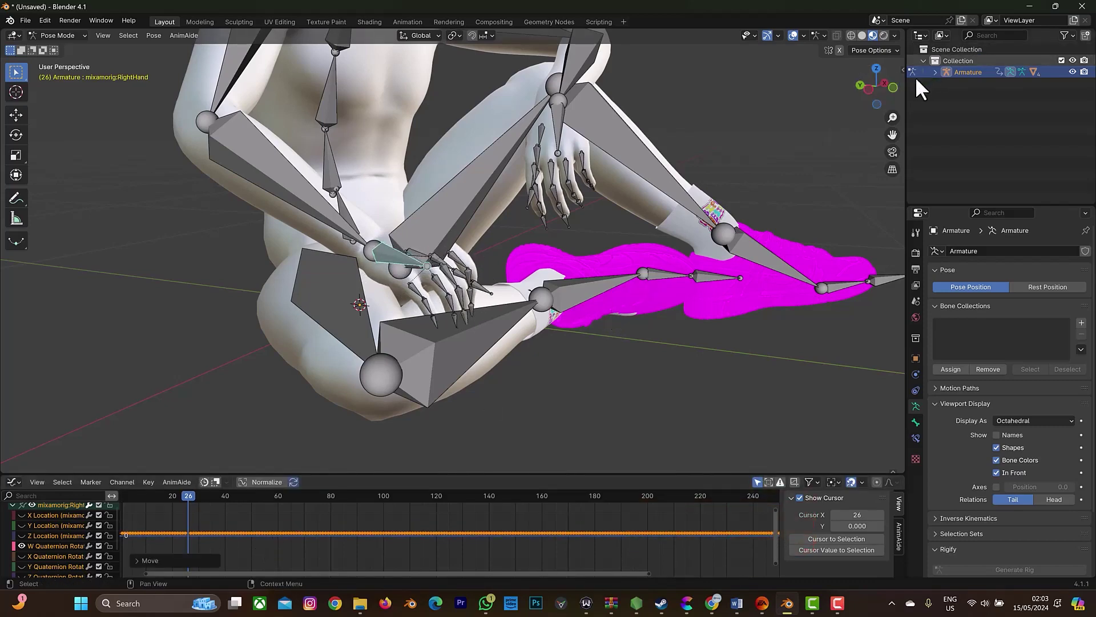
Turn off In Front and orbit to check the fingers against the thigh
mouse_move(876, 87)
left_mouse_down()
mouse_move(848, 90)
mouse_move(873, 90)
left_mouse_up()
left_click(998, 472)
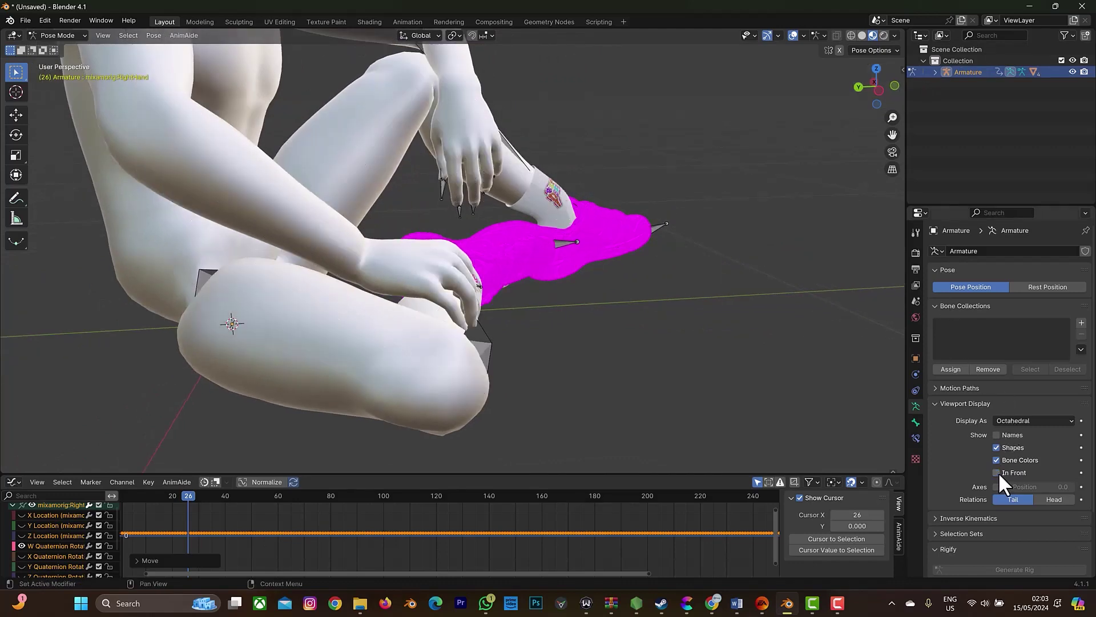
mouse_move(875, 81)
left_mouse_down()
mouse_move(865, 83)
mouse_move(874, 87)
left_mouse_up()
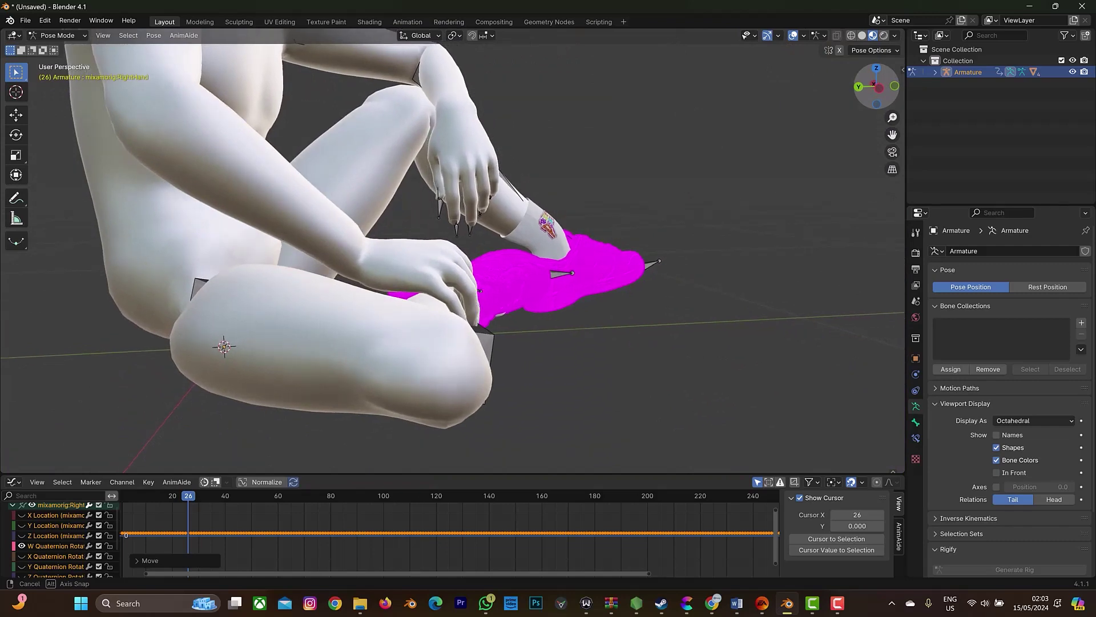
left_click_drag(881, 68, 874, 87)
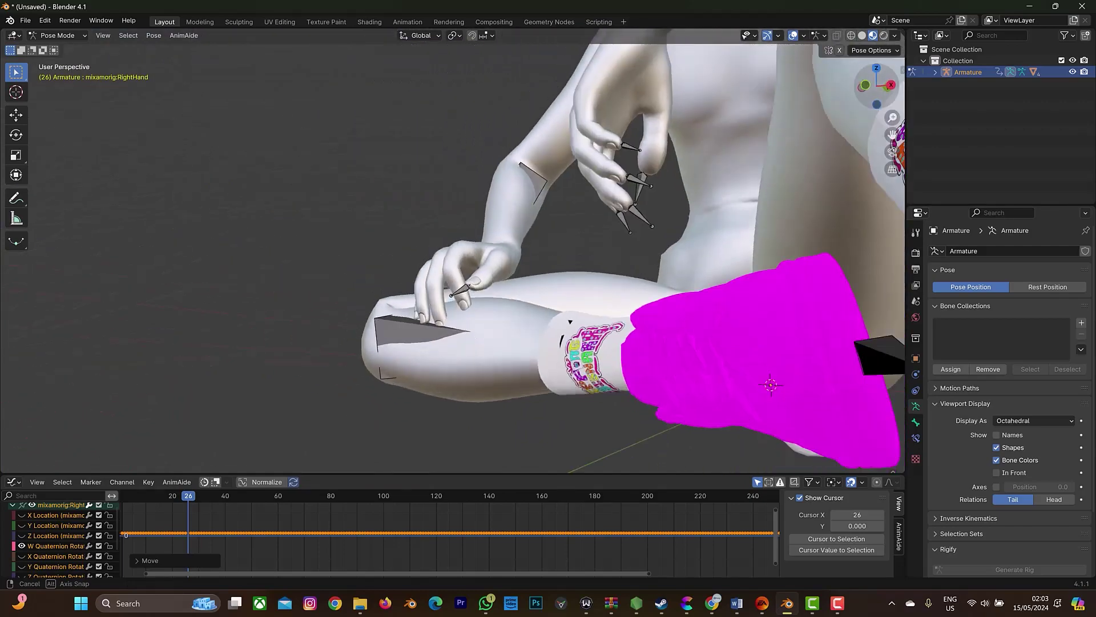
left_click_drag(874, 86, 743, 68)
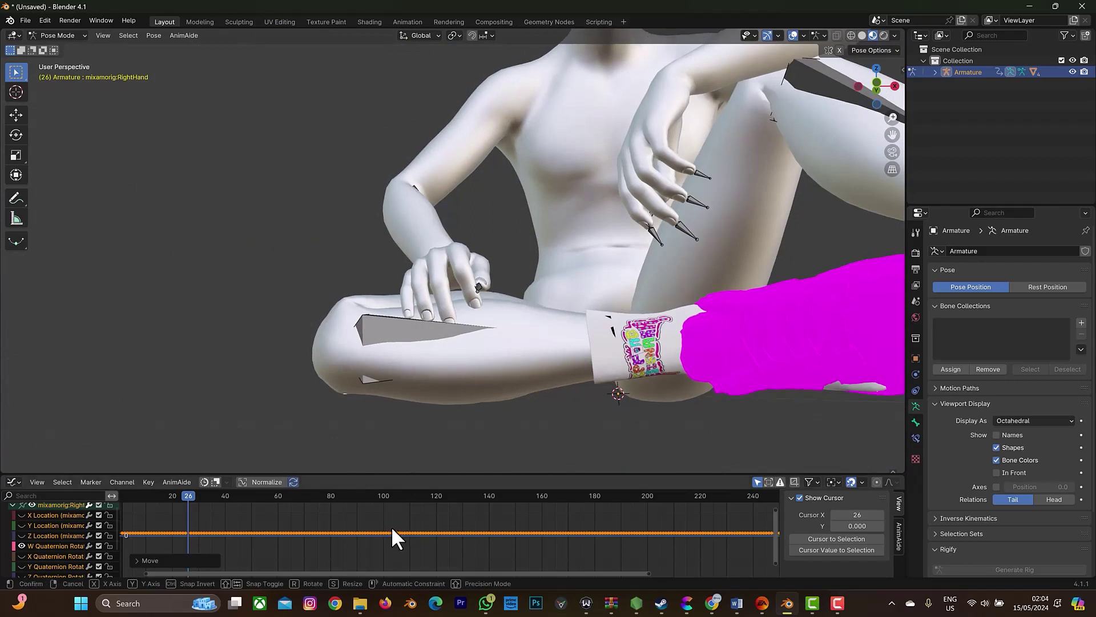
key("g")
key("y")
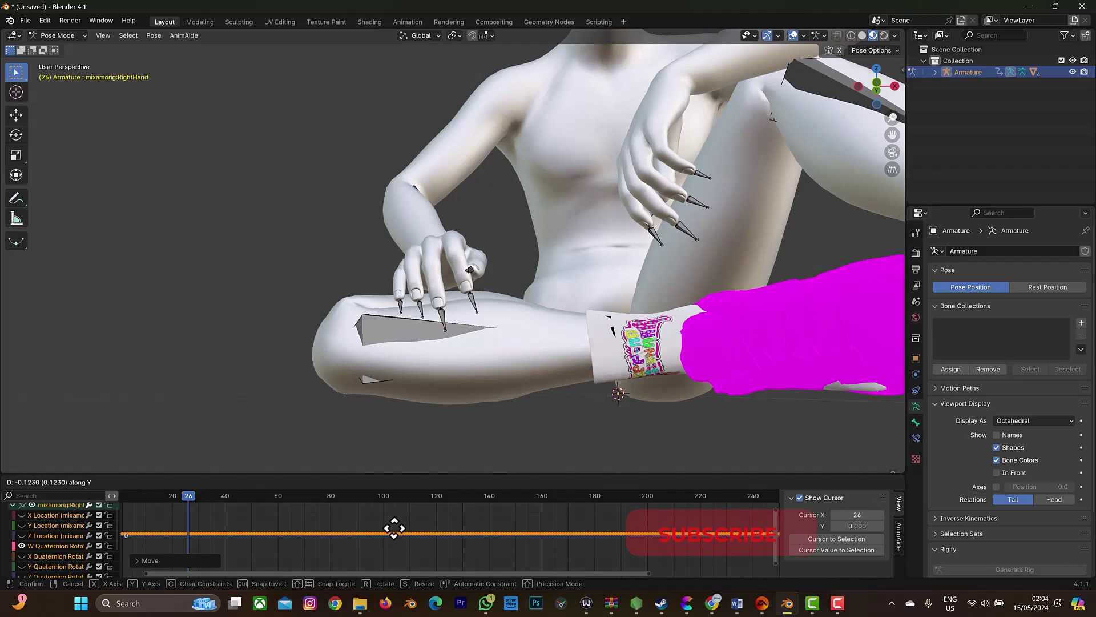
Confirm the second W Quaternion curve shift and orbit to check the fingertips above the thigh
left_click(394, 527)
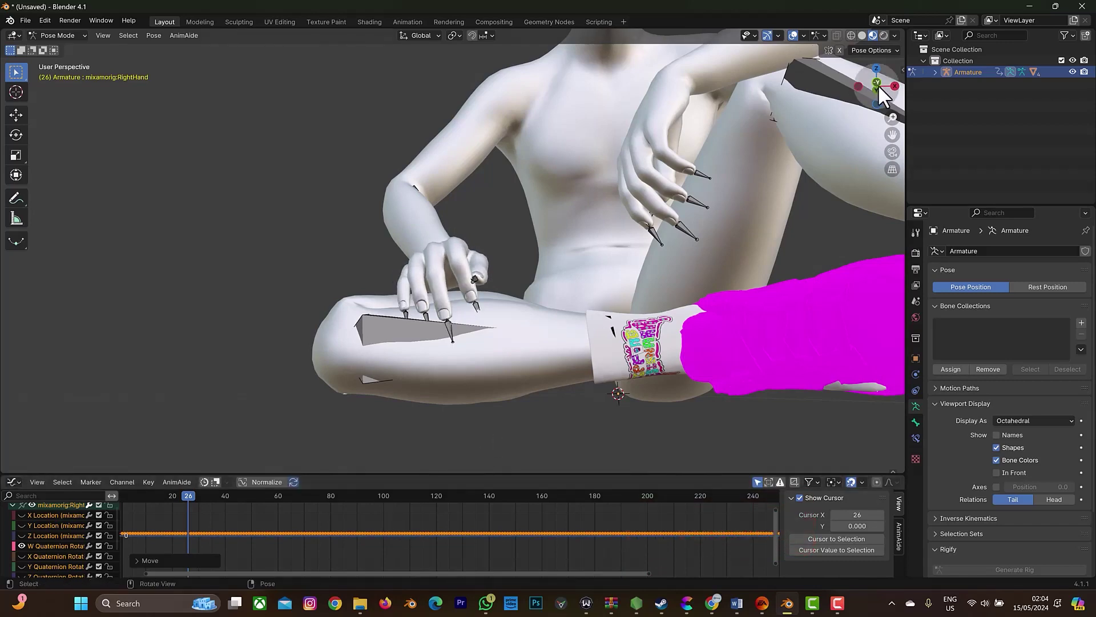
mouse_move(882, 94)
left_mouse_down()
mouse_move(865, 95)
mouse_move(874, 85)
left_mouse_up()
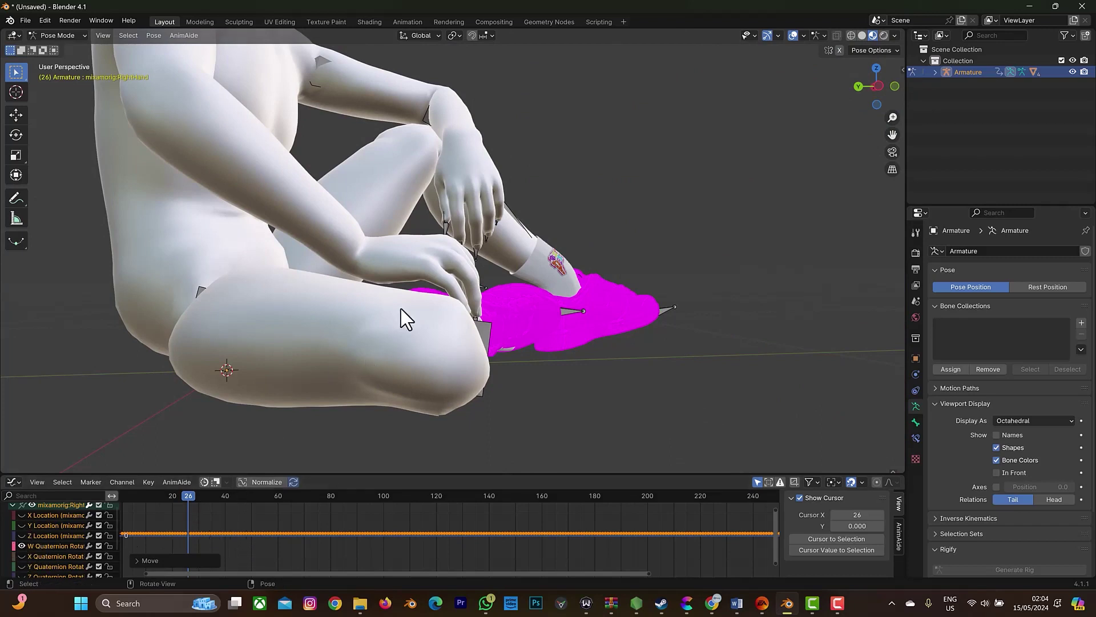
mouse_move(883, 79)
left_mouse_down()
mouse_move(865, 94)
mouse_move(881, 81)
left_mouse_up()
Select the RightForeArm bone with In Front briefly on, orbiting to inspect the hand
left_click(996, 472)
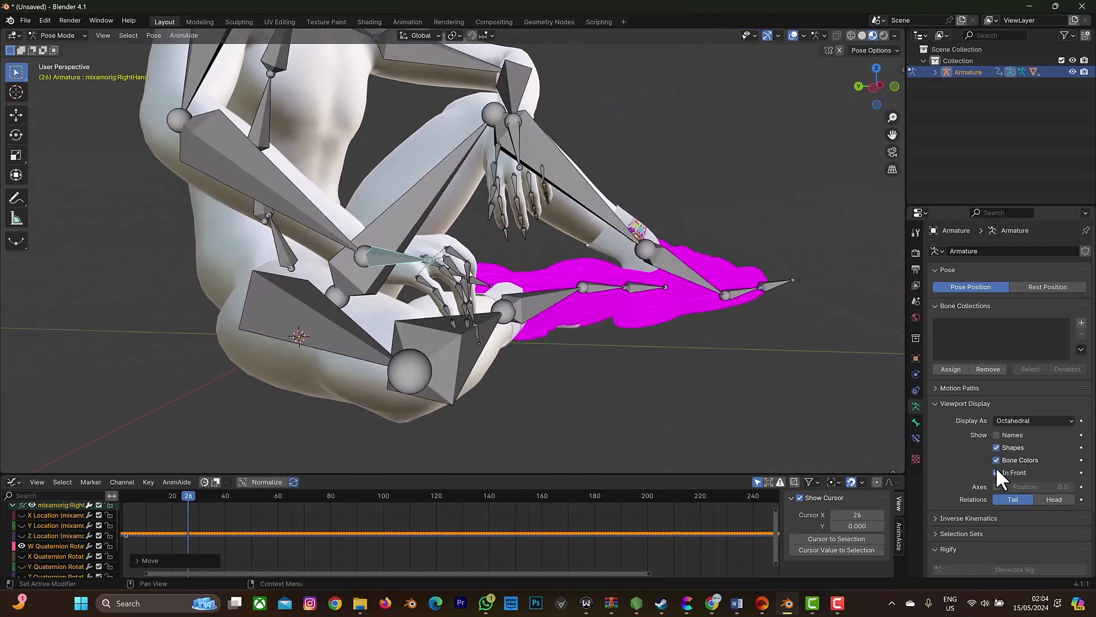
left_click(305, 211)
left_click_drag(862, 73, 627, 169)
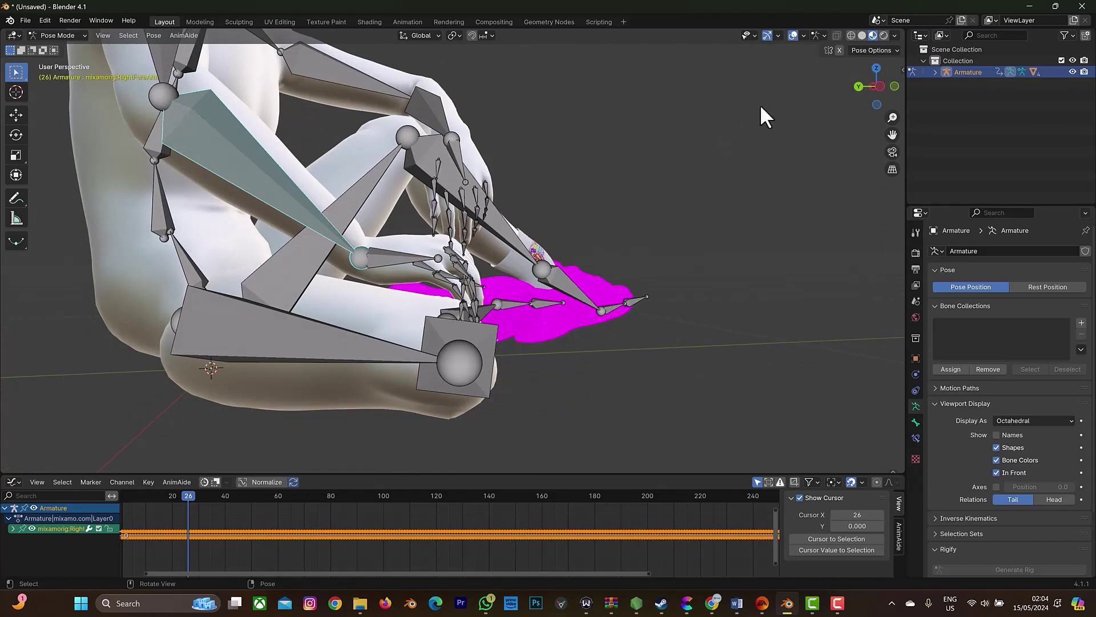
left_click_drag(876, 86, 878, 89)
left_click(995, 472)
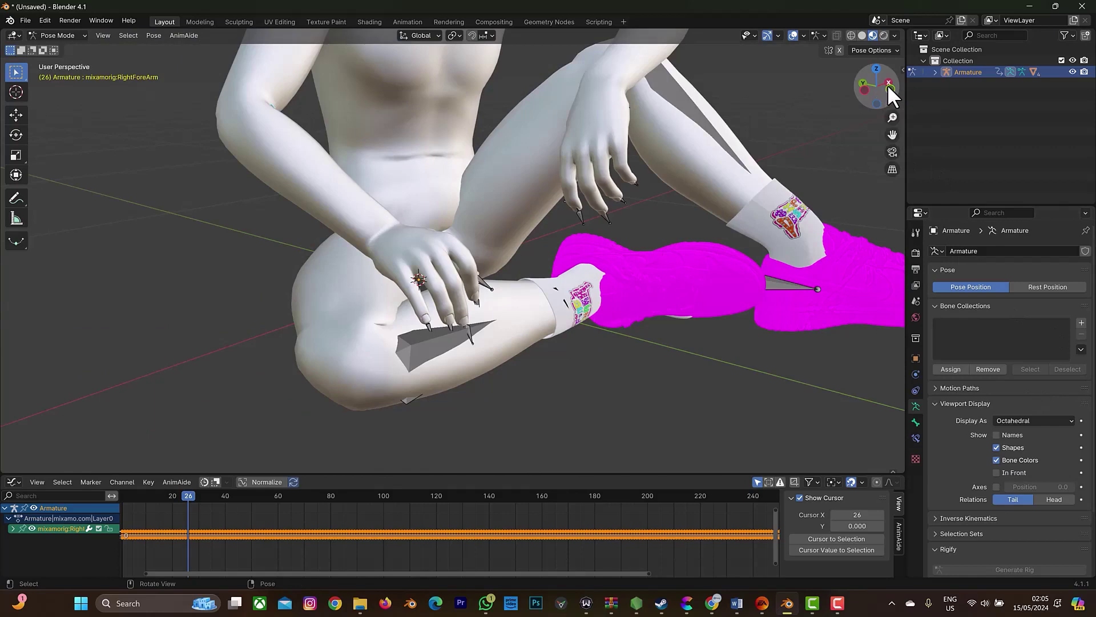
left_click_drag(885, 85, 888, 84)
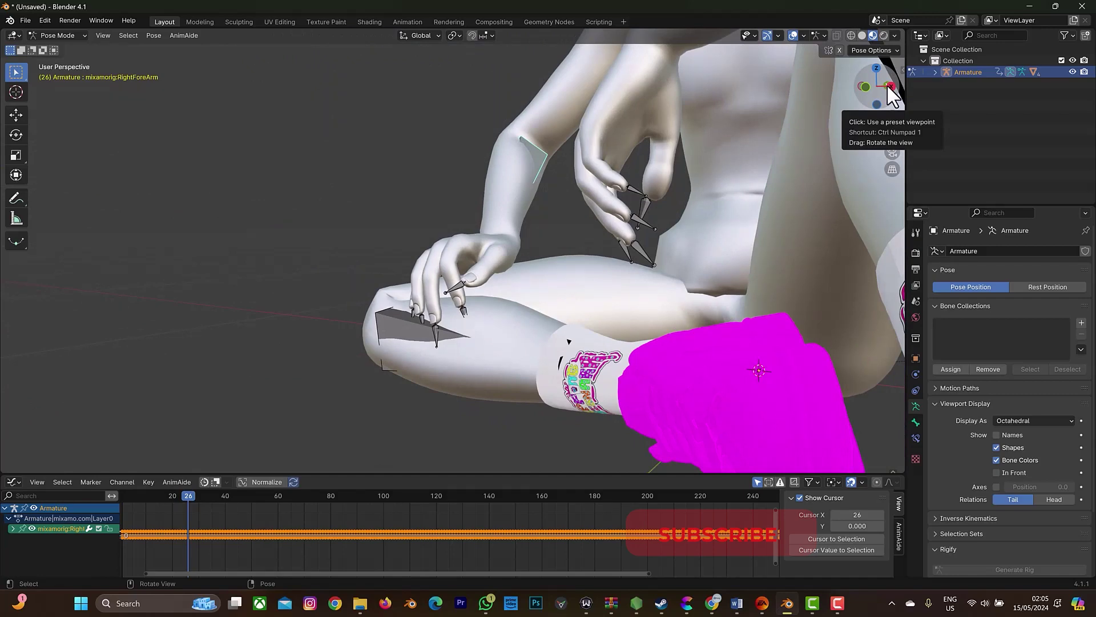